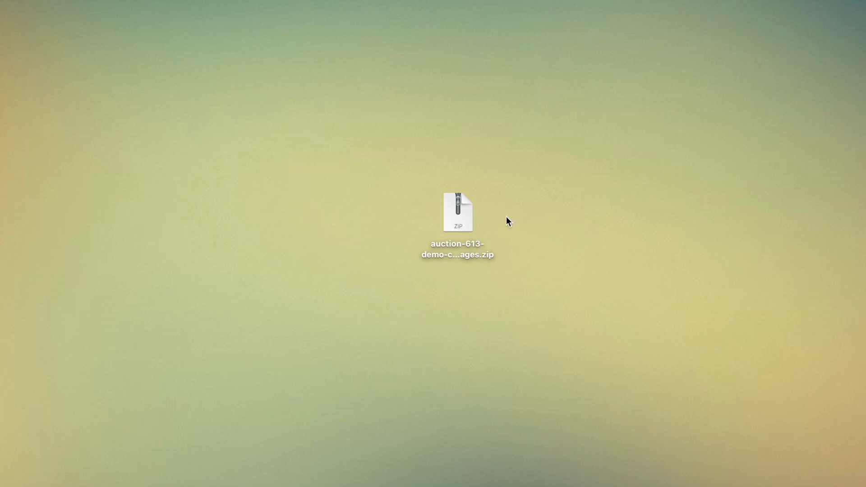
Extract the auction-613 demo catalog ZIP on the desktop, move the extracted folder beside it and open the folder
double_click(466, 220)
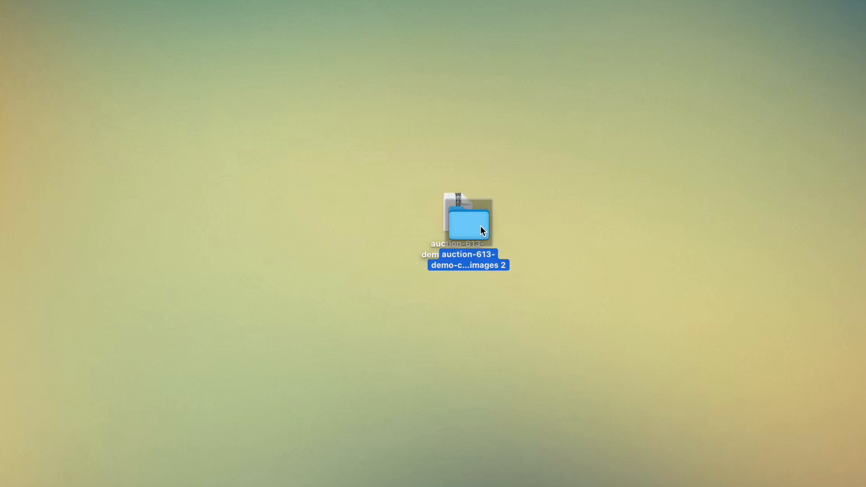
drag(465, 224, 611, 215)
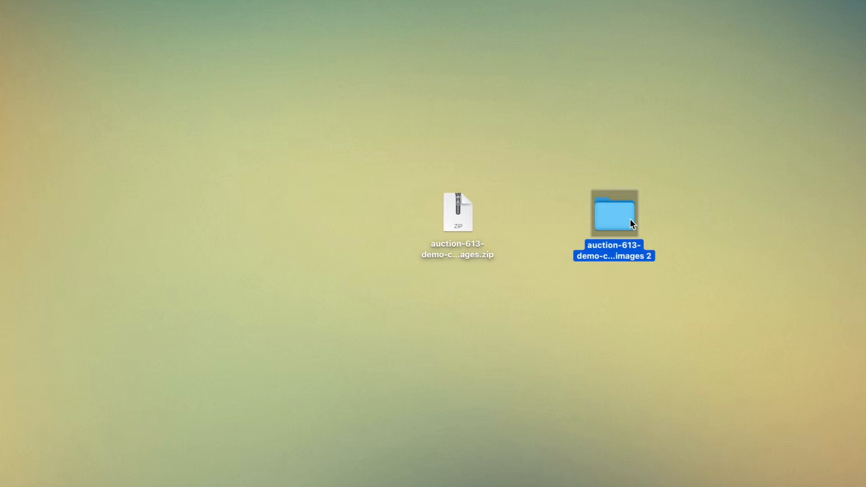
drag(625, 224, 588, 217)
click(663, 231)
double_click(586, 213)
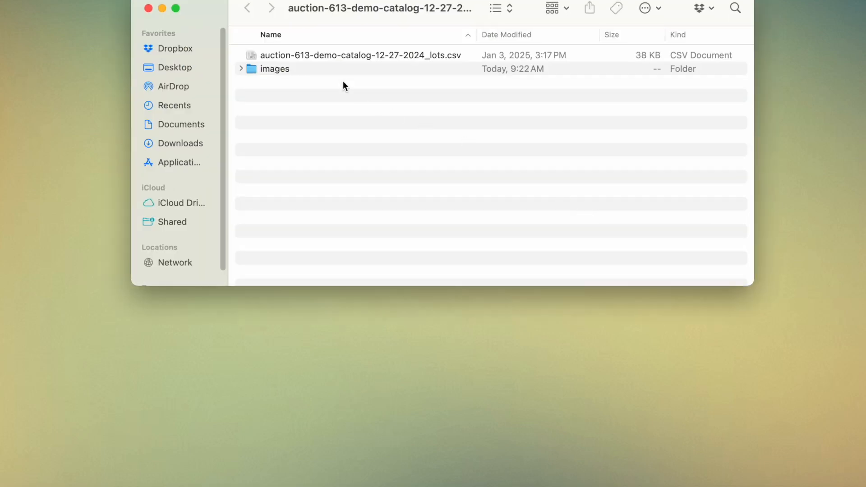
Examine the extracted catalog's lots CSV entry and the naming of the JPEG files inside the images folder
click(331, 57)
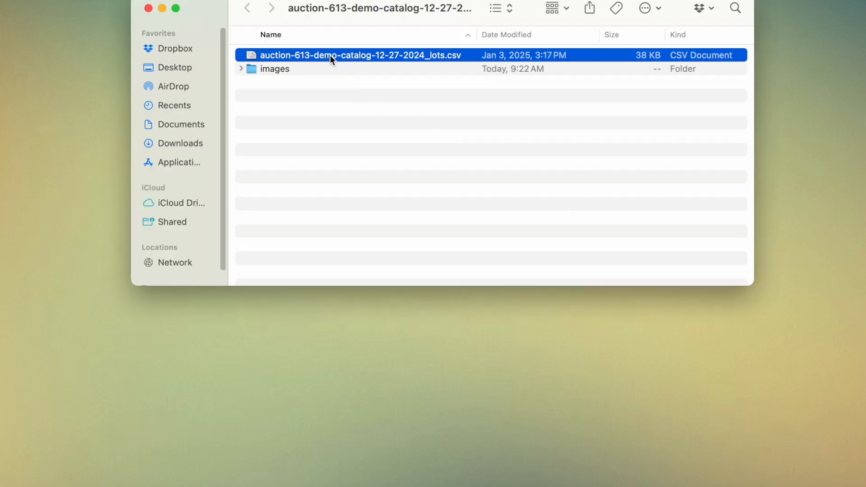
click(304, 70)
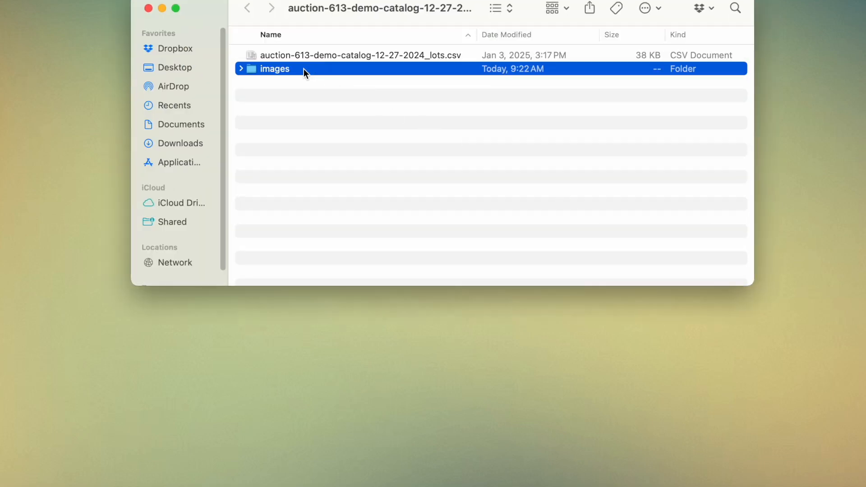
click(241, 69)
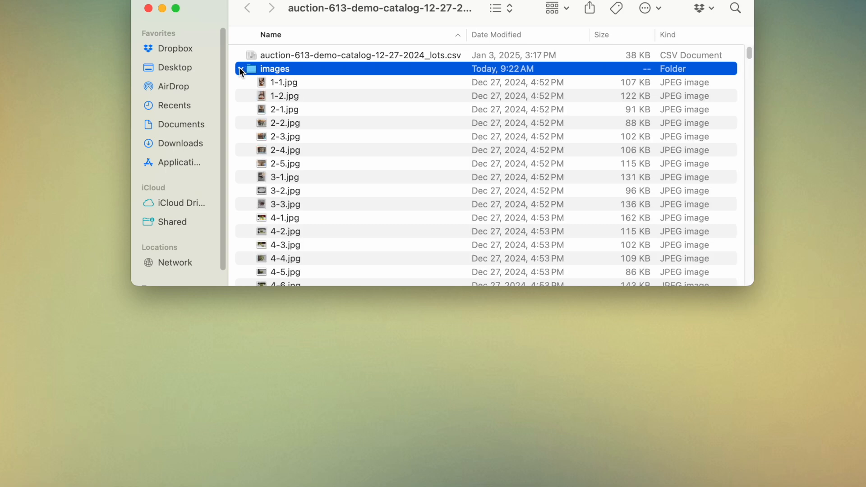
click(317, 83)
scroll(323, 163, down, 20)
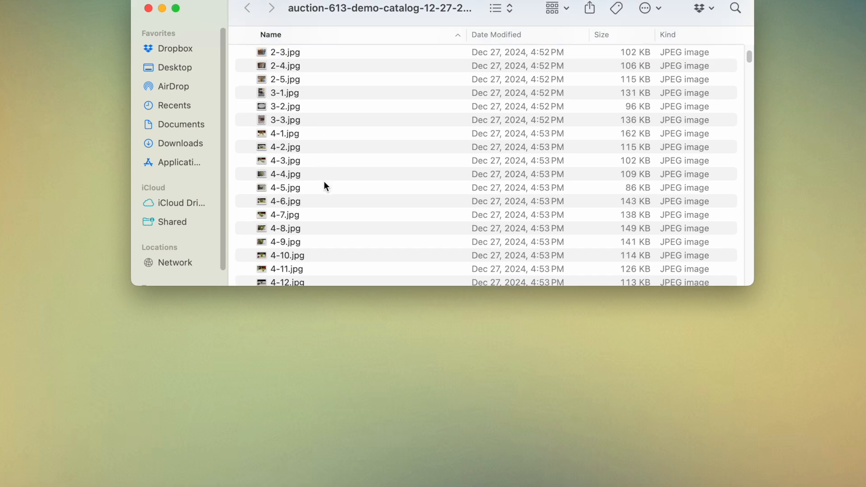
scroll(322, 267, up, 20)
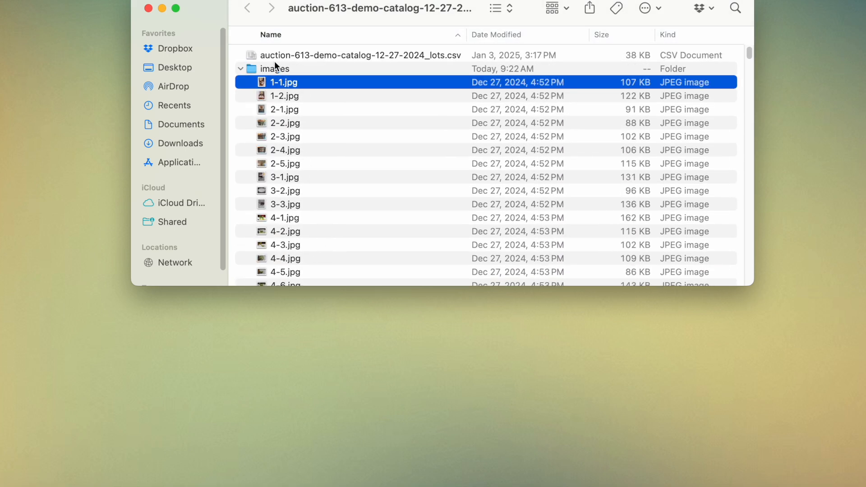
click(240, 69)
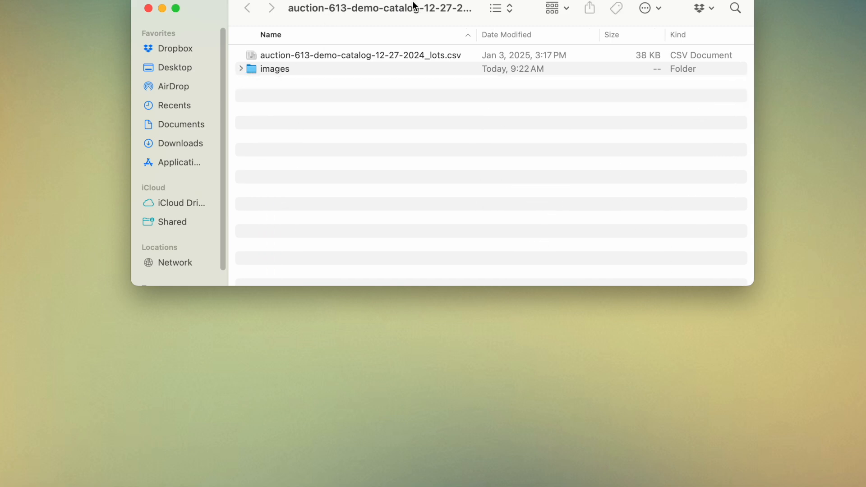
Open the file auction-613-demo-catalog-12-27-2024_lots.csv as a spreadsheet
drag(420, 8, 448, 54)
click(453, 44)
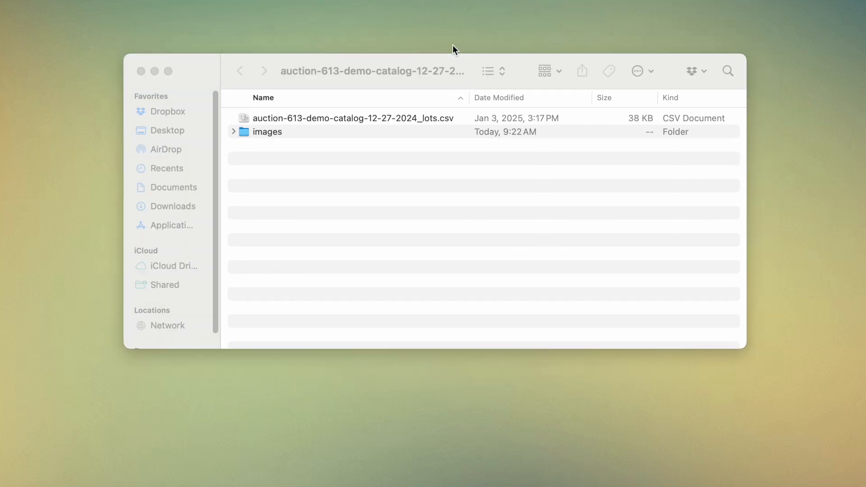
click(448, 120)
double_click(445, 121)
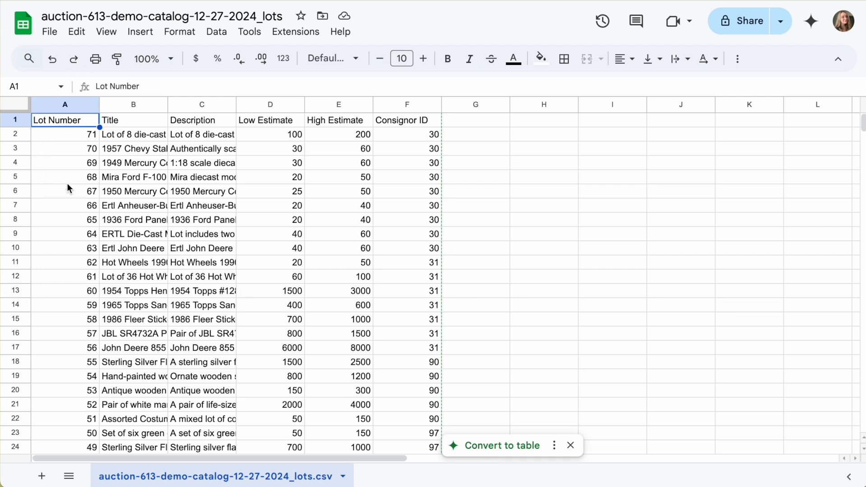
Review the header row cells Lot Number, Title, Description, Low Estimate, High Estimate and Consignor ID
click(14, 121)
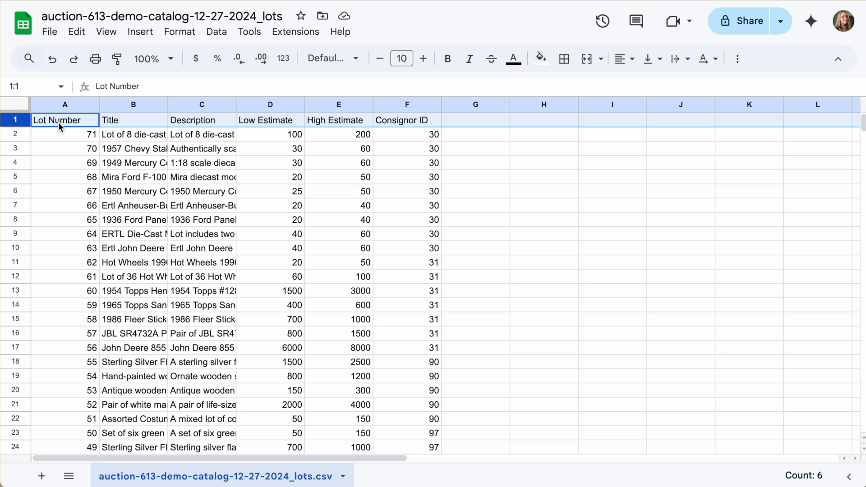
click(58, 121)
click(115, 121)
click(206, 124)
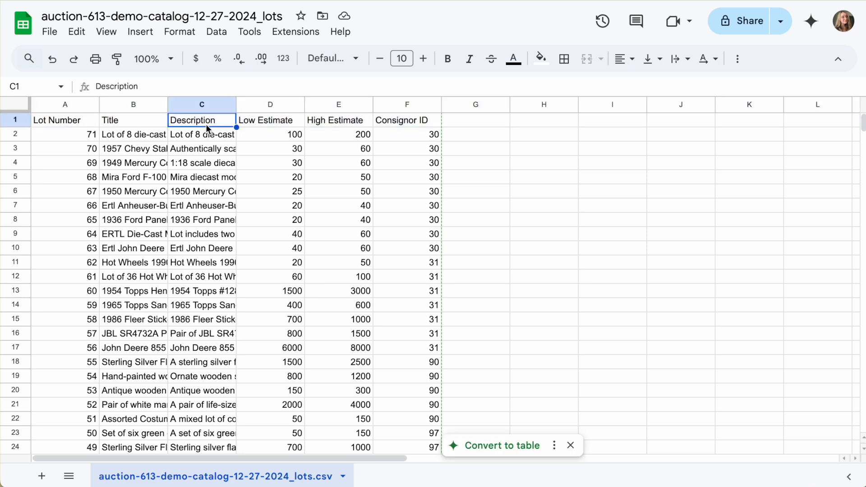
click(263, 117)
click(323, 119)
click(404, 123)
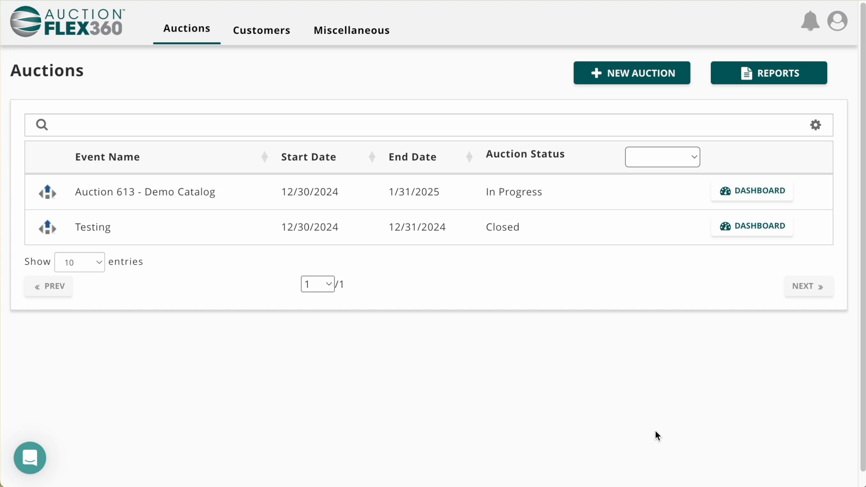
Switch to Auction Flex 360 and start a lot import for the auction Auction 613 - Demo Catalog
click(409, 195)
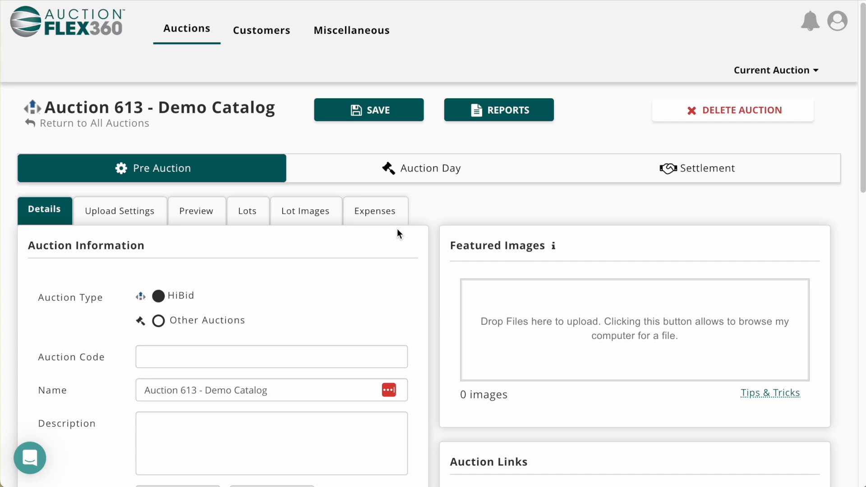
click(246, 215)
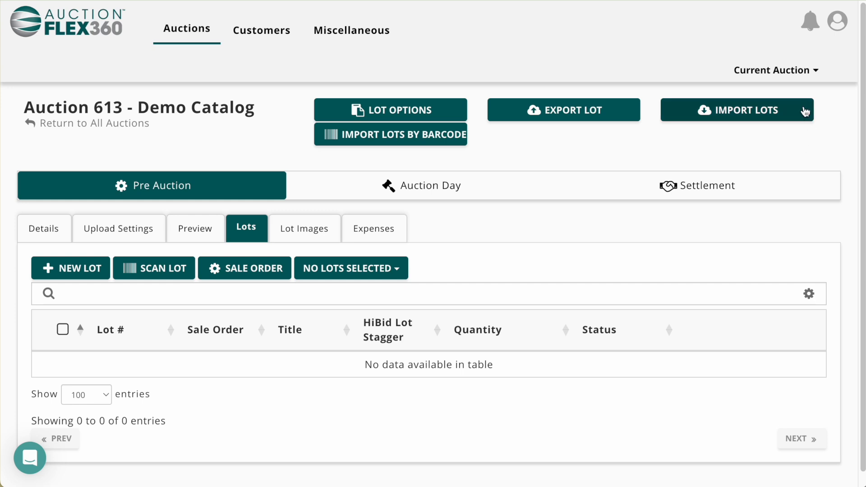
click(744, 112)
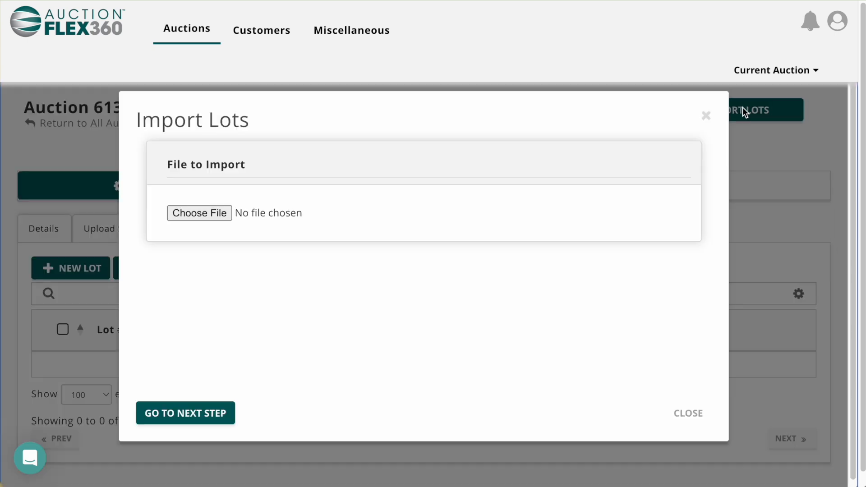
Select the recent auction-613 lots CSV as the file to import and continue to the field mapping
click(217, 217)
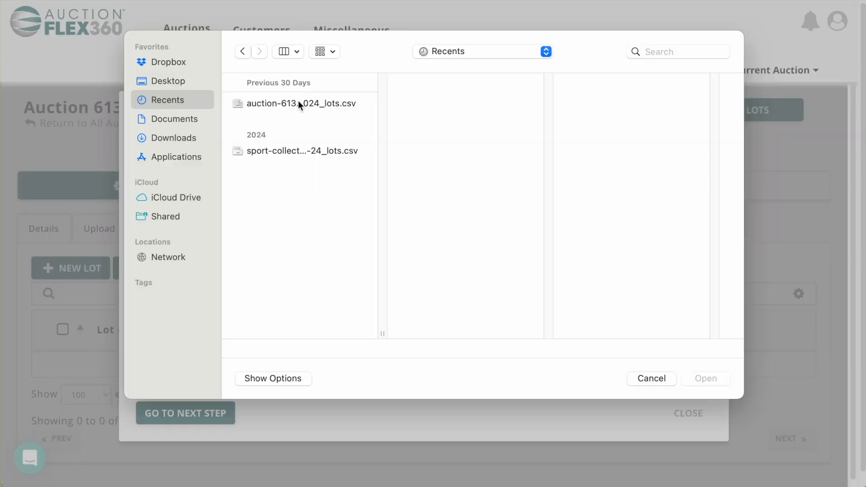
click(299, 102)
click(714, 375)
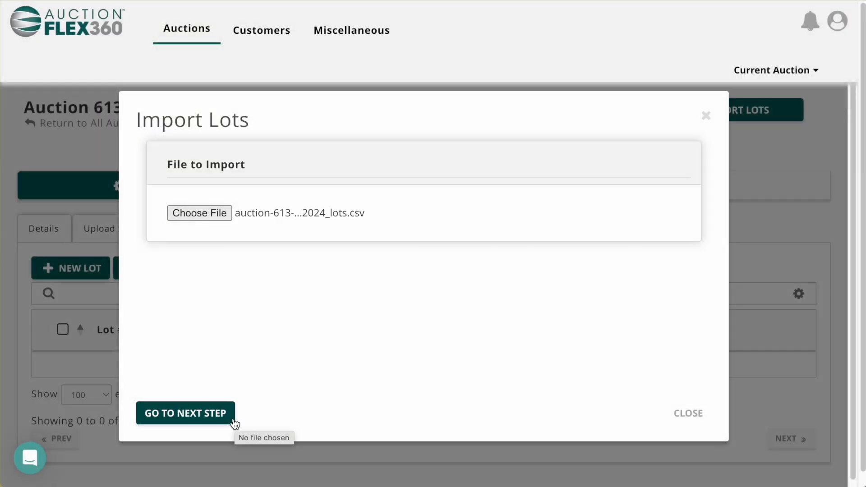
click(185, 413)
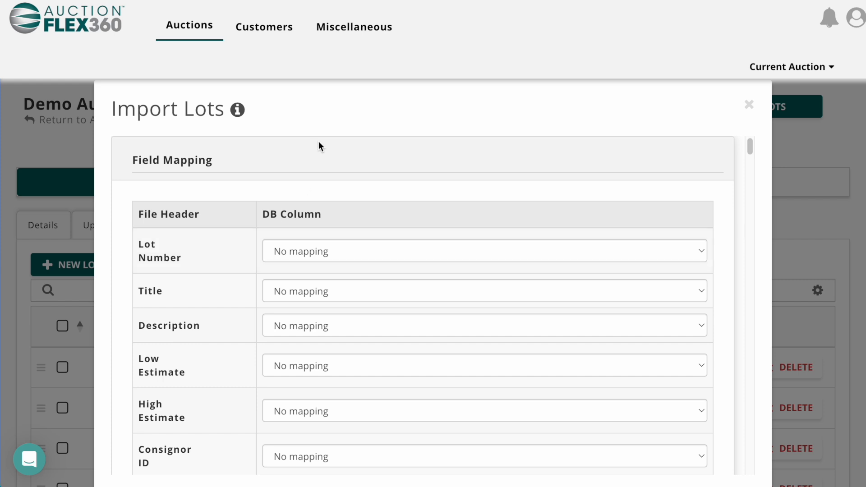
Map the file header Lot Number to the LotNumber database column
scroll(582, 162, down, 2)
scroll(574, 170, up, 2)
click(345, 254)
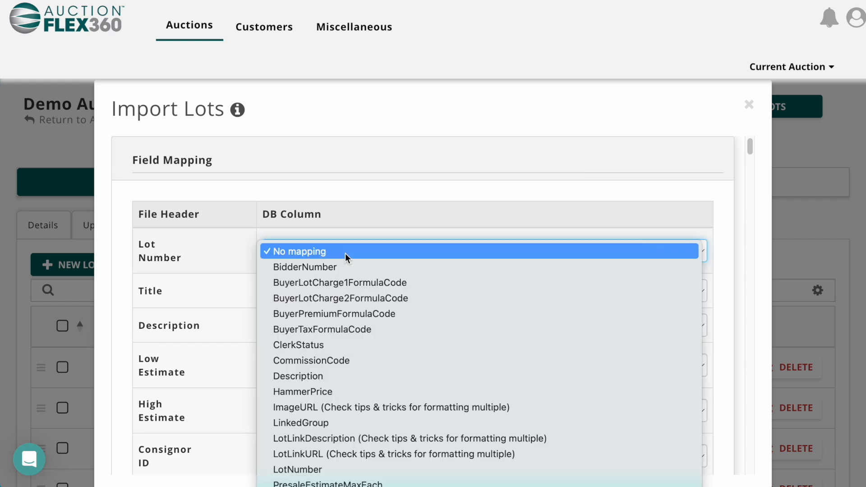
click(336, 470)
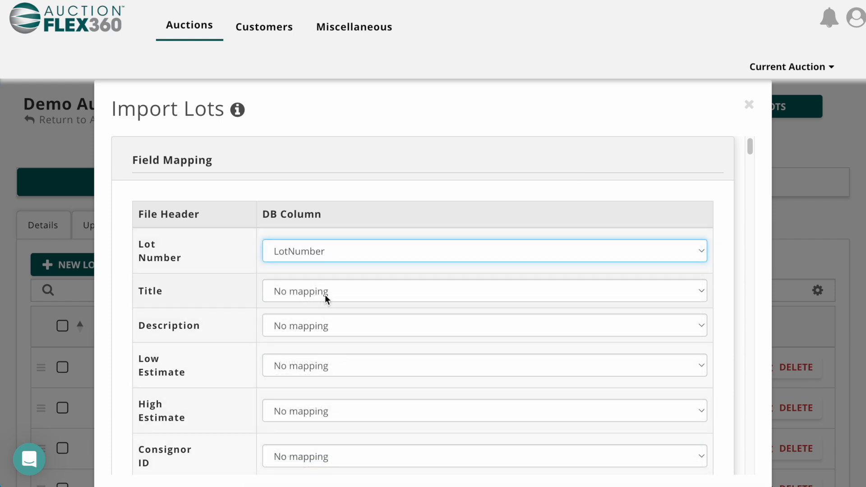
Map the file header Title to the Title column and the header Description to the Description column
click(326, 296)
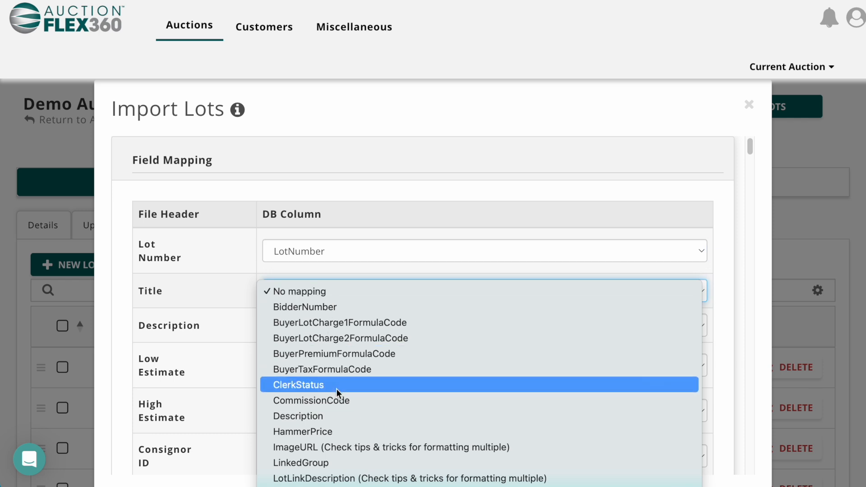
scroll(337, 392, down, 5)
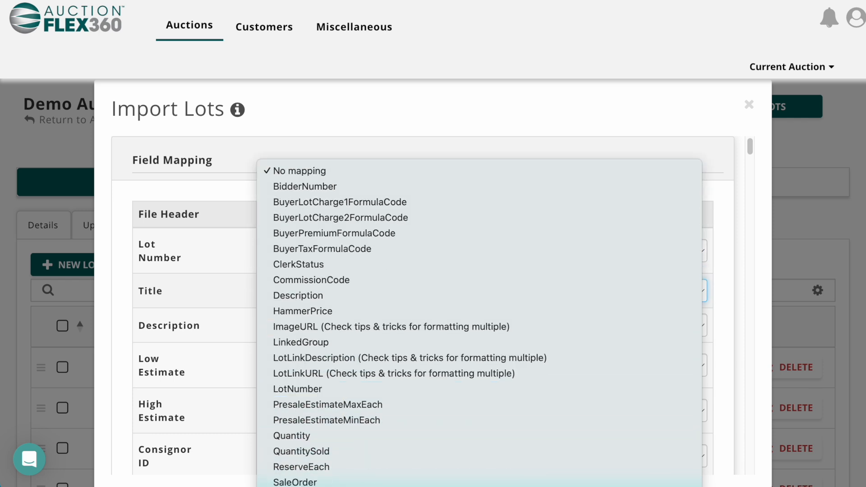
click(347, 486)
click(358, 332)
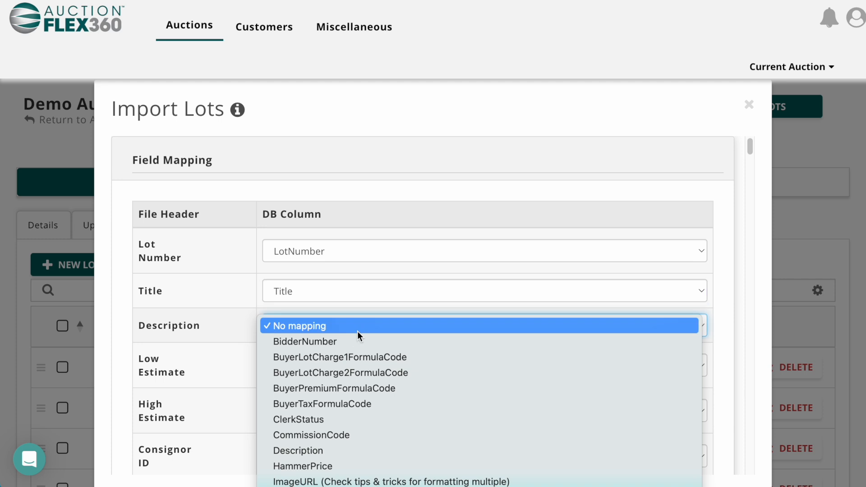
click(360, 450)
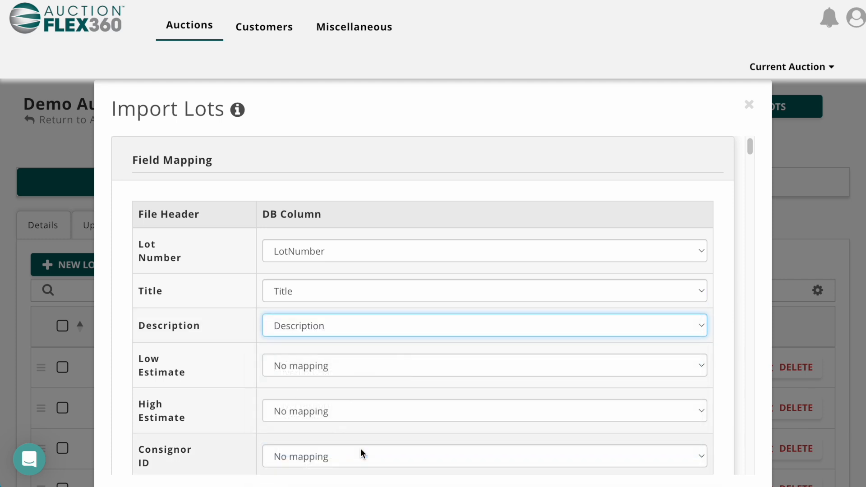
Map Low Estimate to PresaleEstimateMinEach and High Estimate to PresaleEstimateMaxEach
click(361, 367)
scroll(367, 427, down, 5)
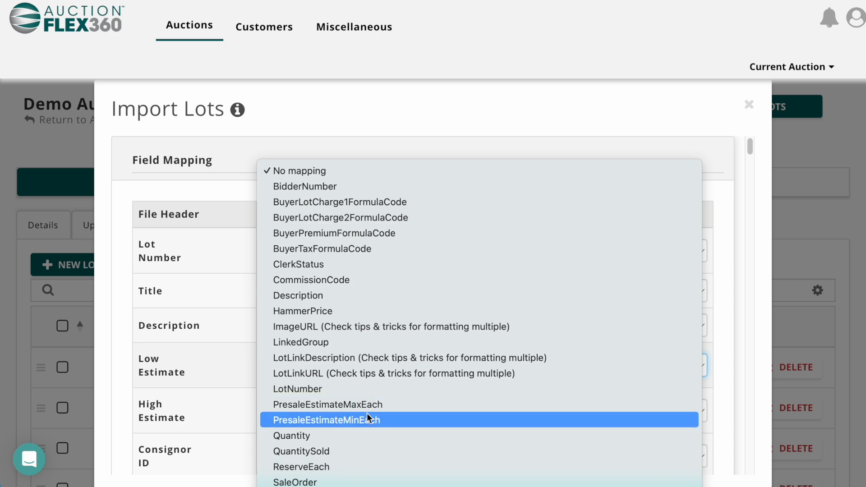
click(369, 419)
click(367, 410)
scroll(370, 414, down, 2)
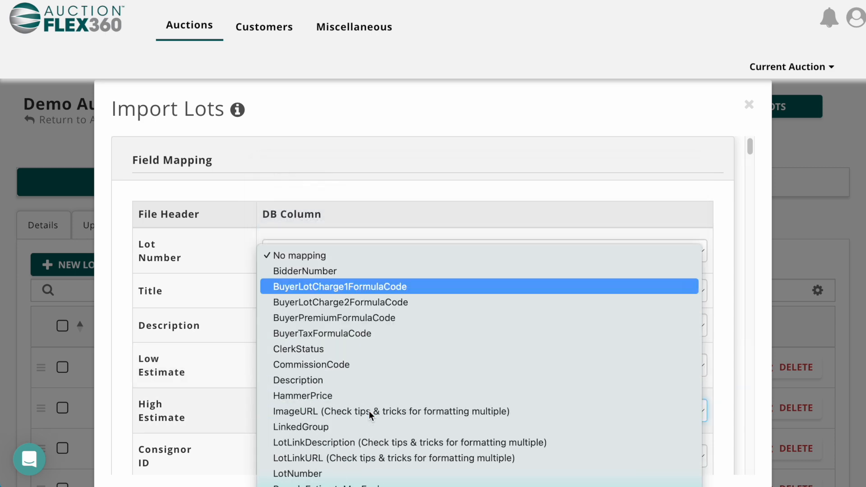
scroll(369, 414, down, 3)
click(339, 405)
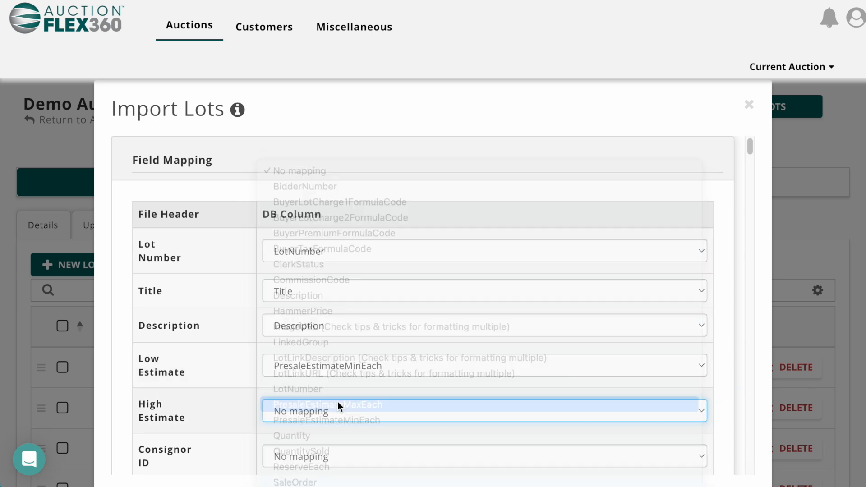
Map the file header Consignor ID to SellerCode and the header Quantity to the Quantity column
scroll(339, 401, down, 3)
click(333, 303)
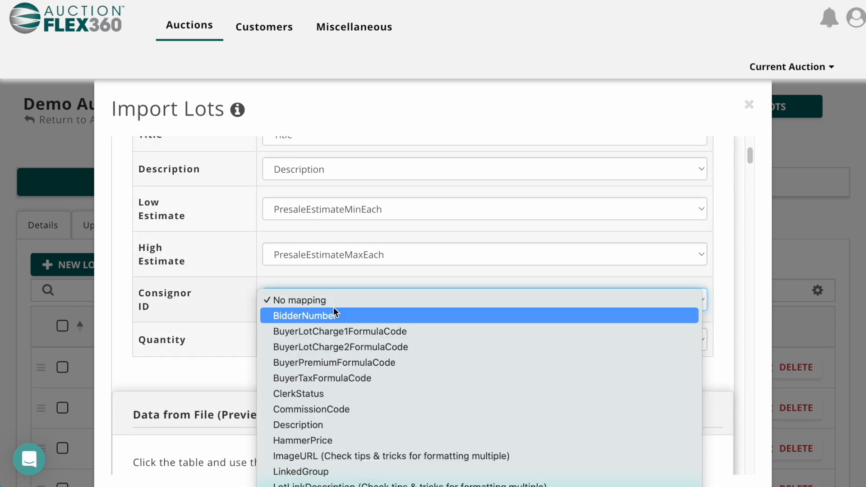
scroll(356, 461, down, 1)
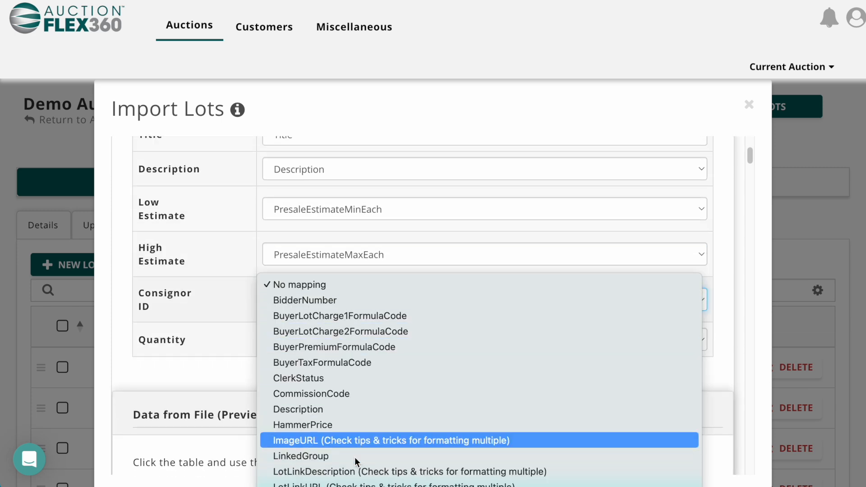
scroll(357, 461, down, 5)
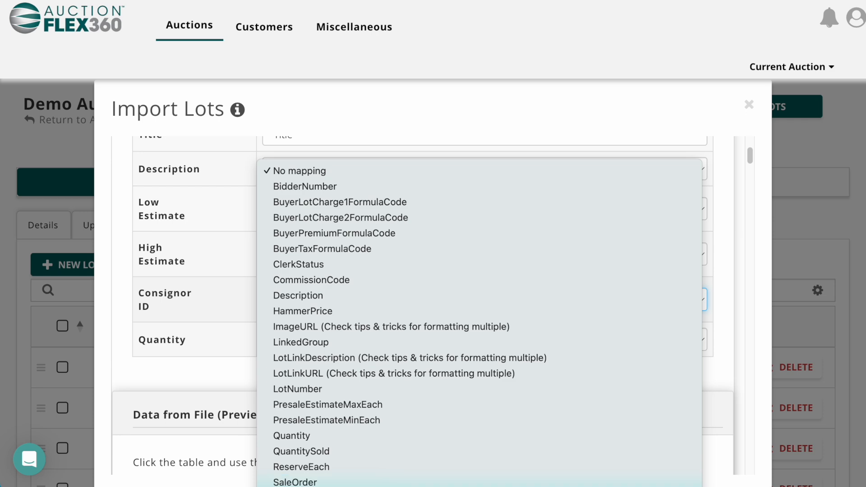
click(339, 485)
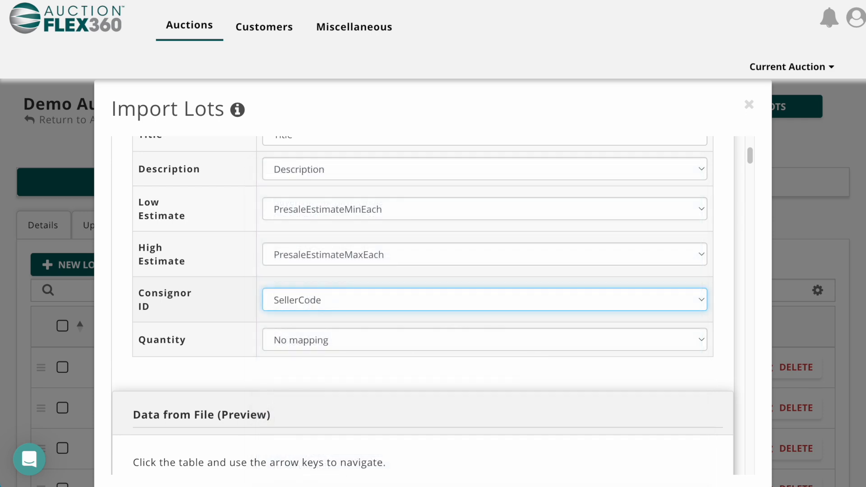
click(376, 333)
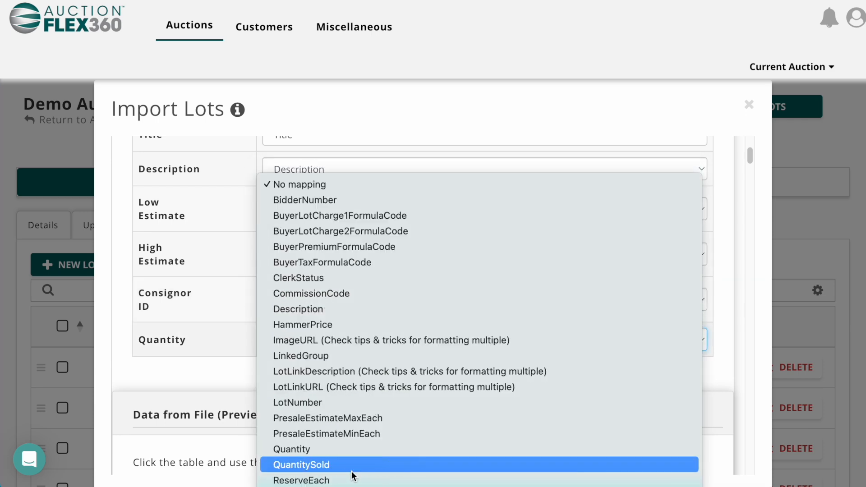
scroll(354, 474, down, 2)
click(350, 436)
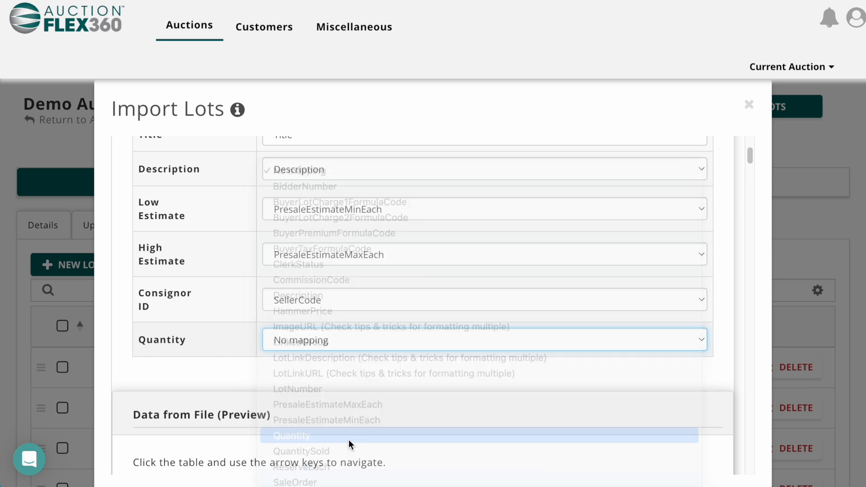
Set the file headers Low Estimate and High Estimate to No mapping
scroll(363, 422, up, 4)
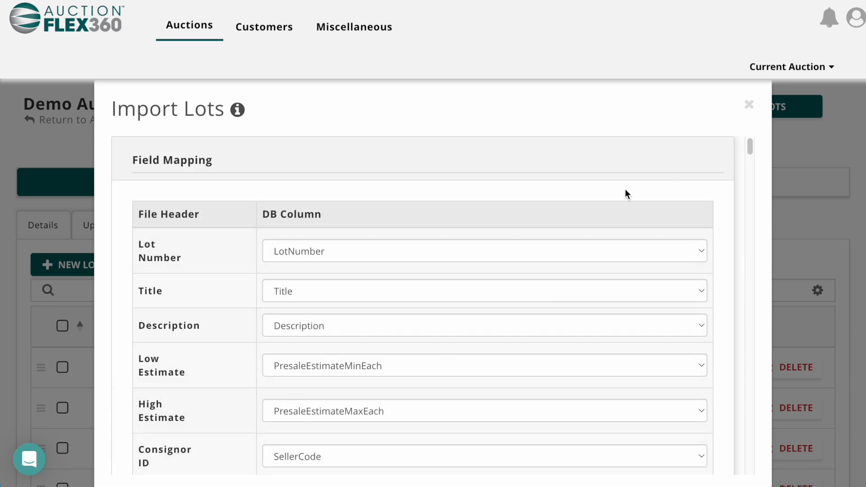
scroll(626, 194, down, 2)
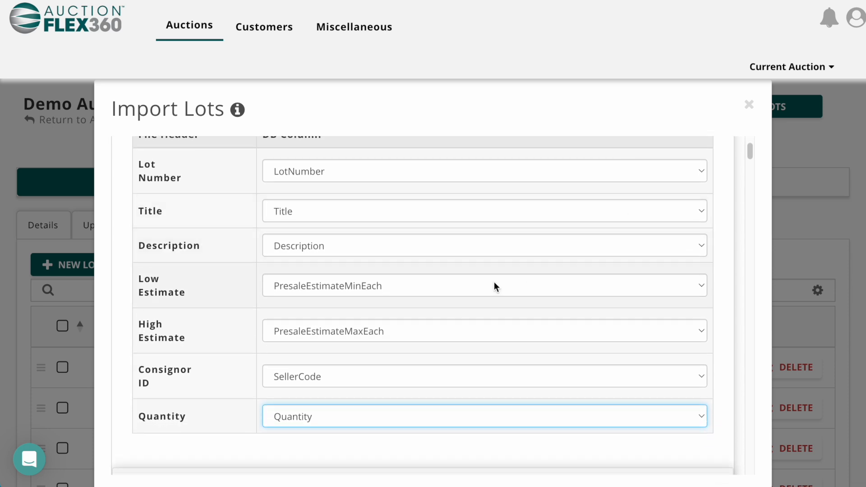
click(402, 286)
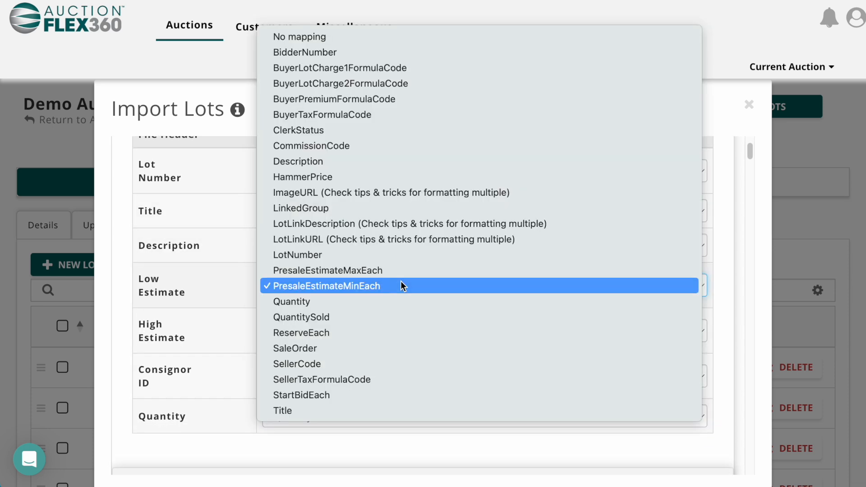
click(326, 37)
click(354, 332)
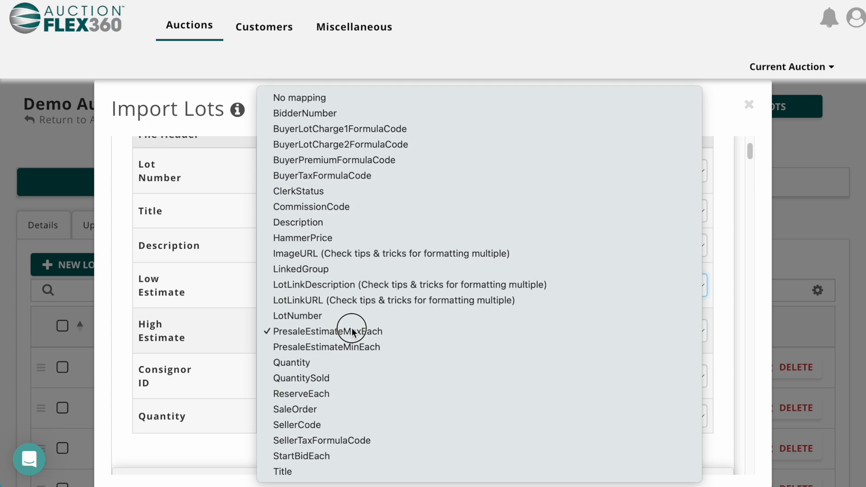
click(298, 104)
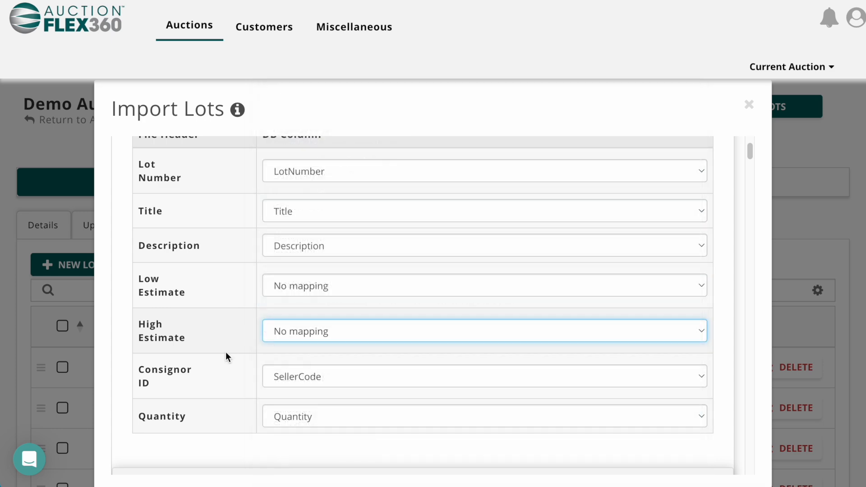
Accept the field mapping and import the lots with Start from Row enabled at starting row 2
scroll(226, 354, down, 5)
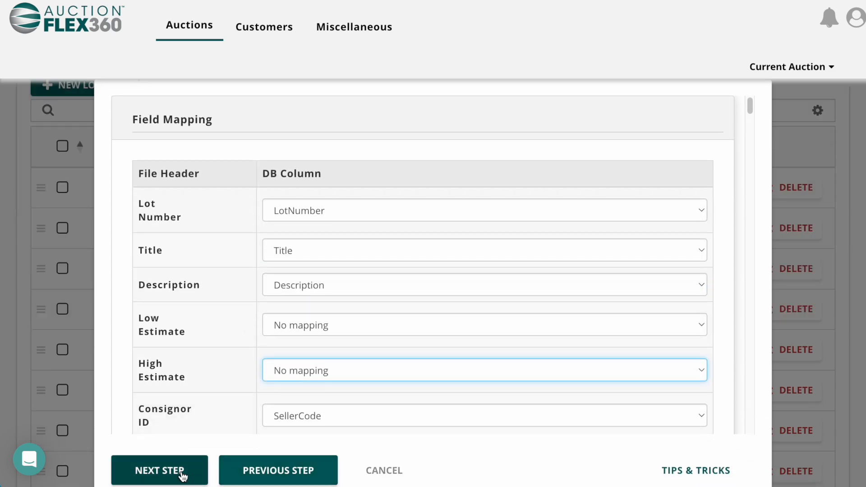
click(189, 474)
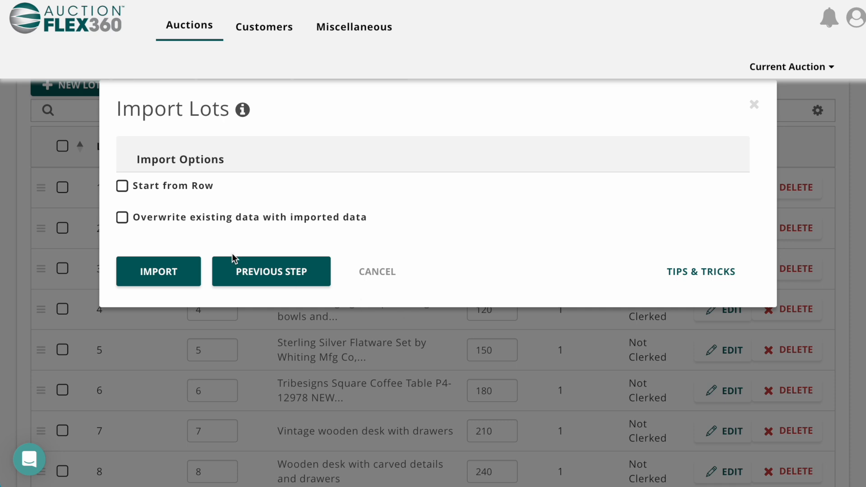
click(122, 186)
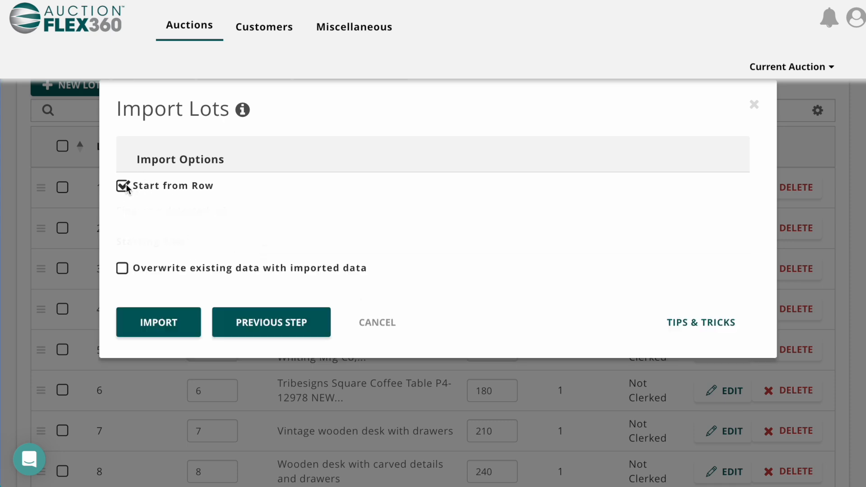
drag(290, 240, 215, 241)
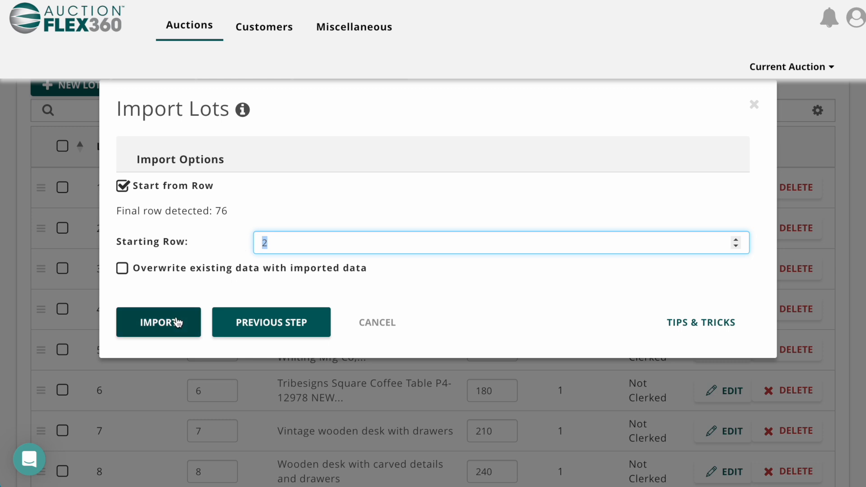
click(174, 322)
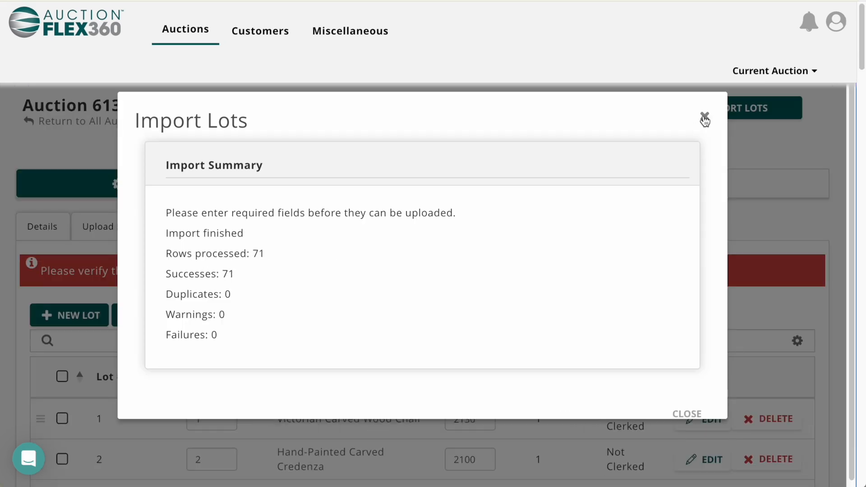
Dismiss the import summary and review the imported lots in the auction's lot list
click(704, 118)
scroll(535, 264, down, 10)
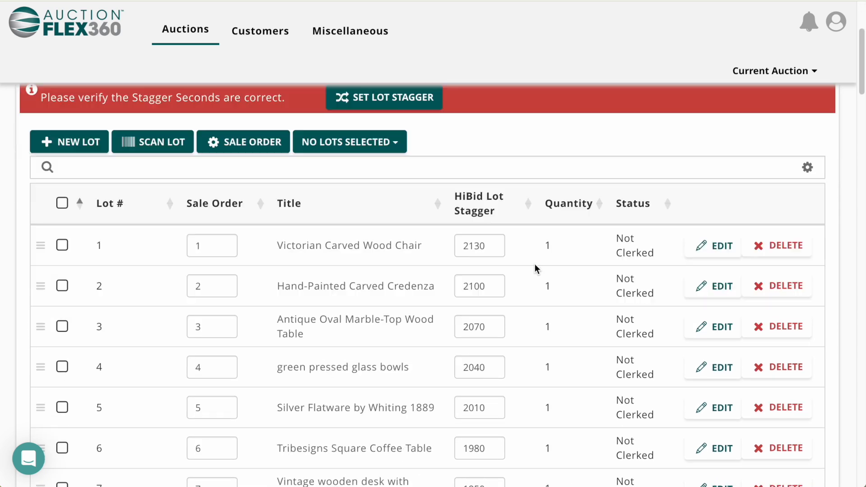
scroll(486, 391, down, 10)
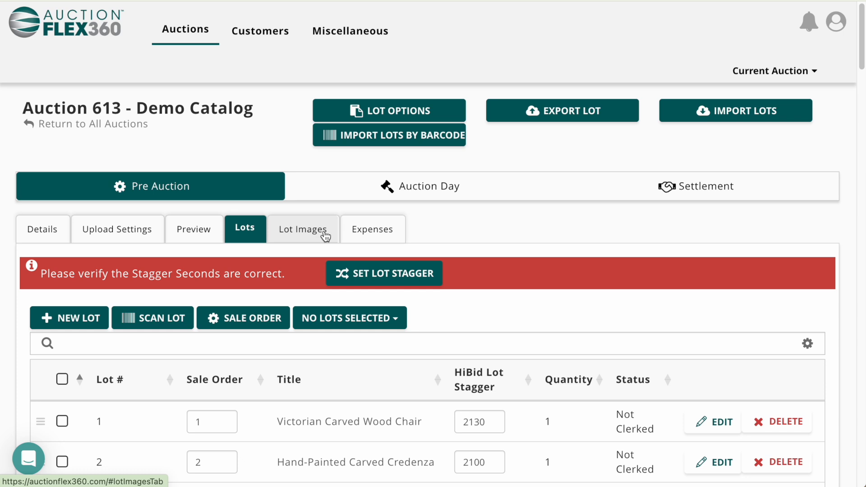
Select all lot images in the images folder, from 1-2.jpg through 71-1.jpg, and upload them to the auction's lots
click(325, 234)
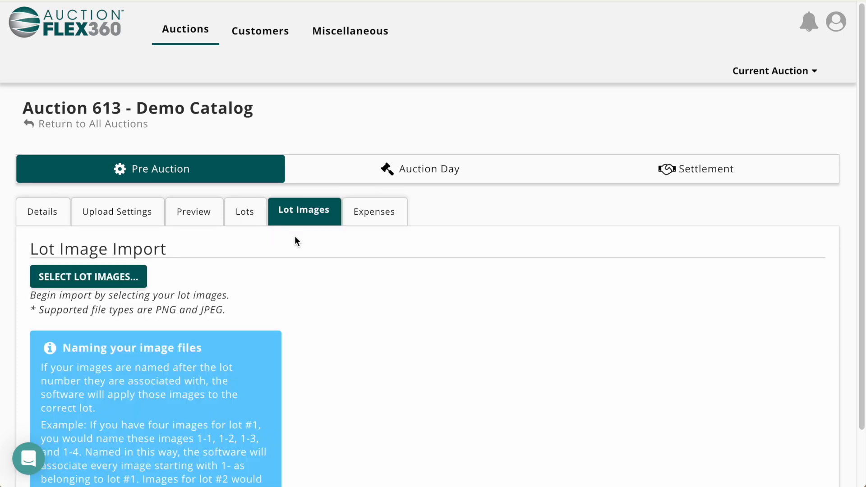
click(134, 277)
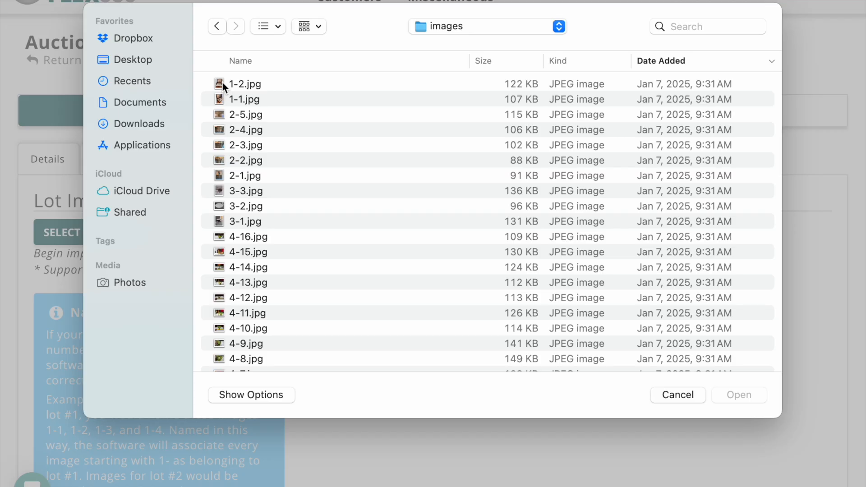
click(260, 83)
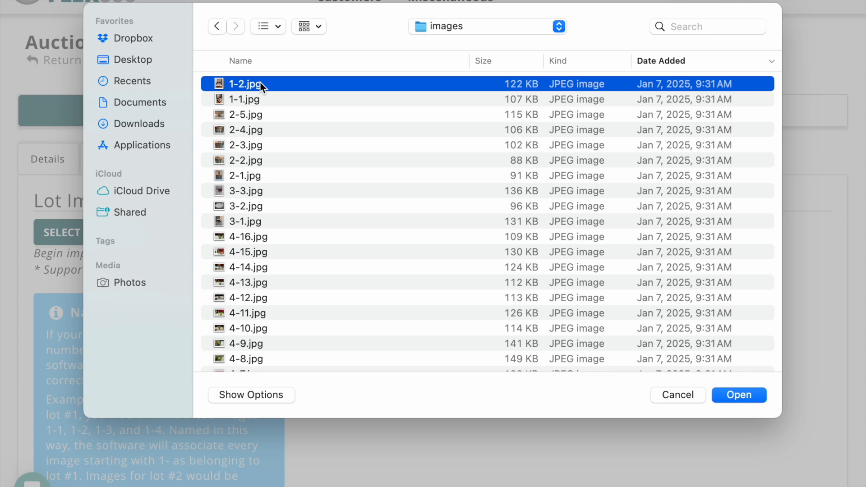
scroll(261, 238, down, 10)
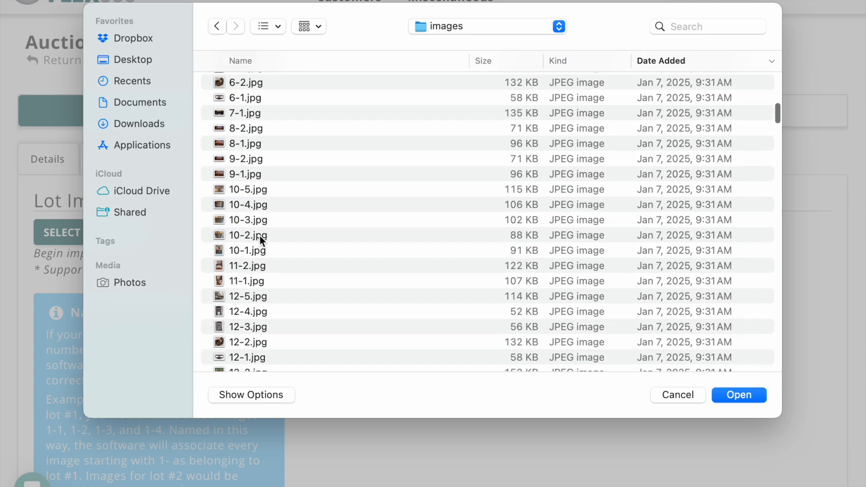
scroll(260, 236, down, 20)
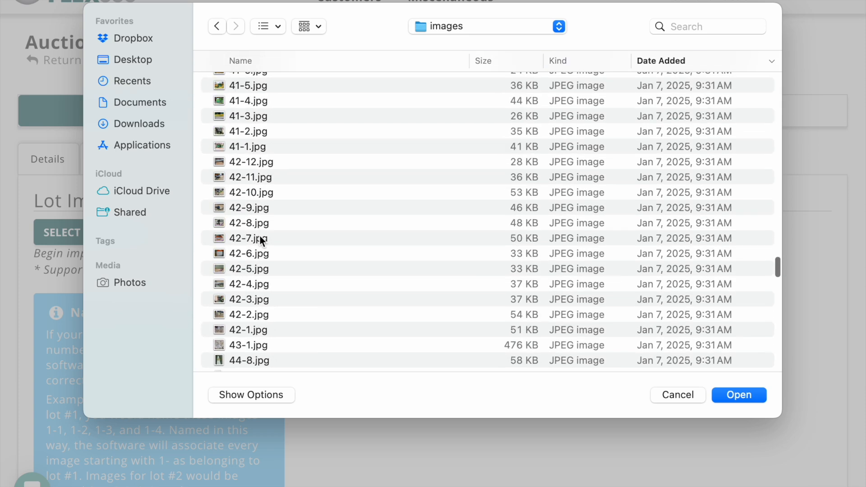
shift+click(242, 355)
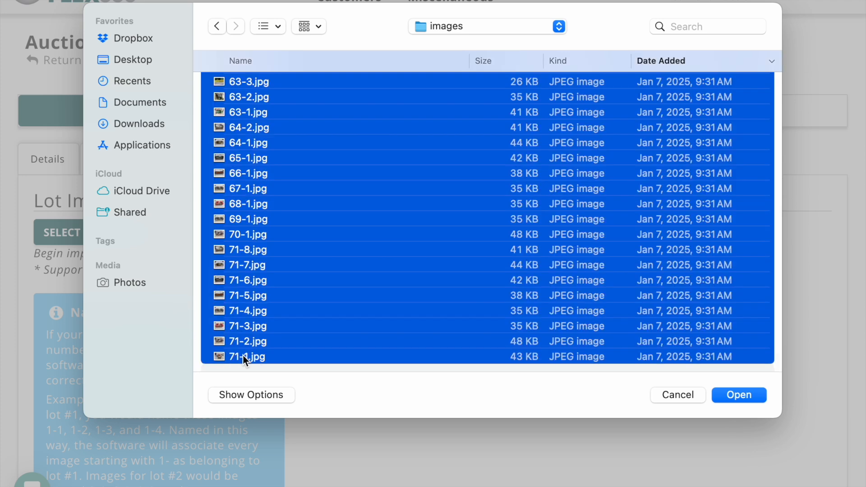
click(753, 395)
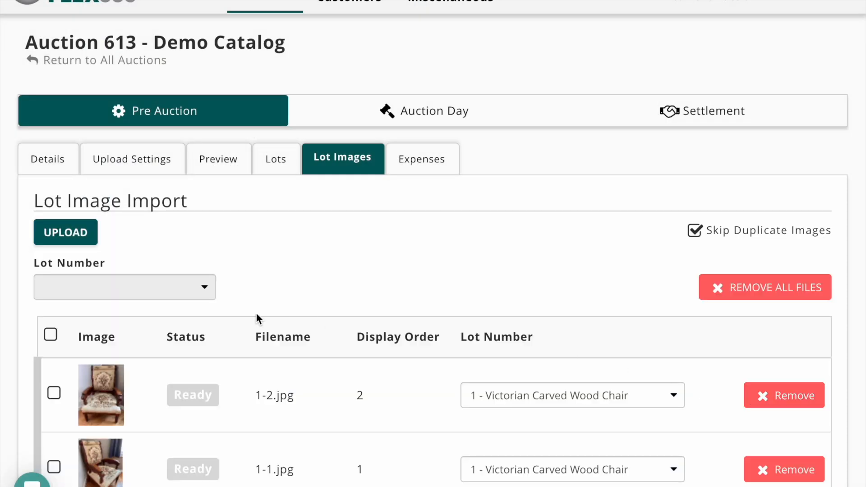
click(79, 235)
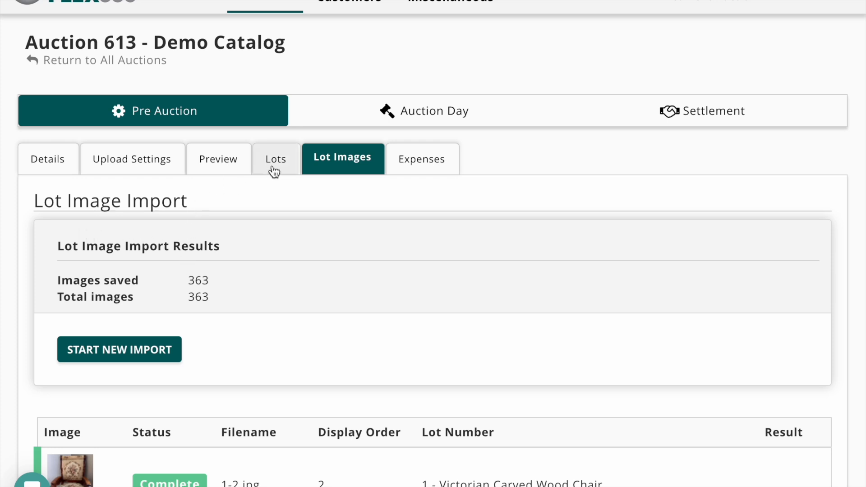
Check the imported images on lot 1, previewing its first chair photo, and on the lots that follow
click(286, 162)
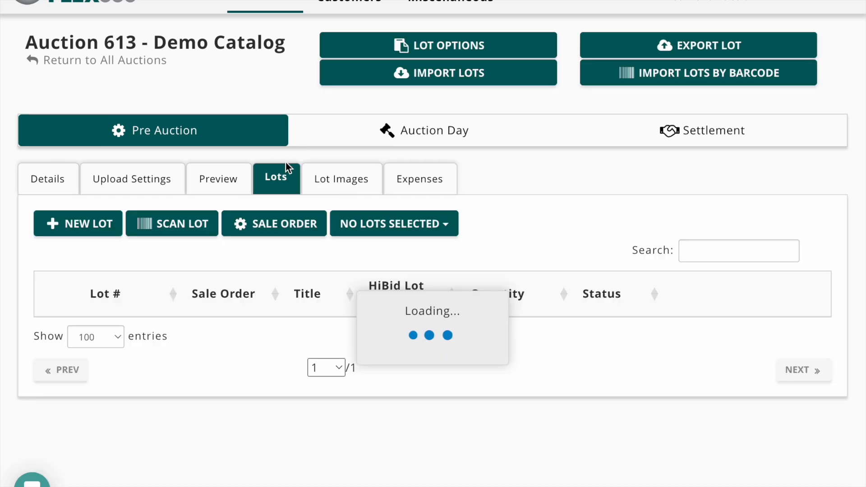
click(345, 332)
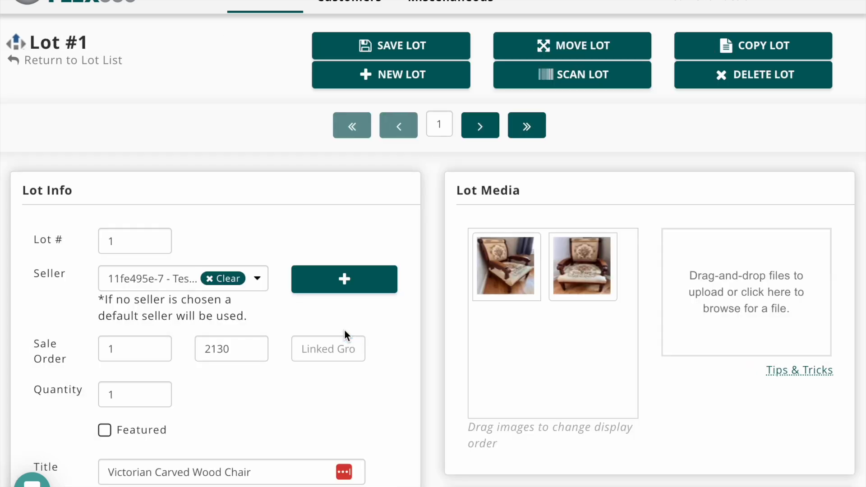
click(523, 274)
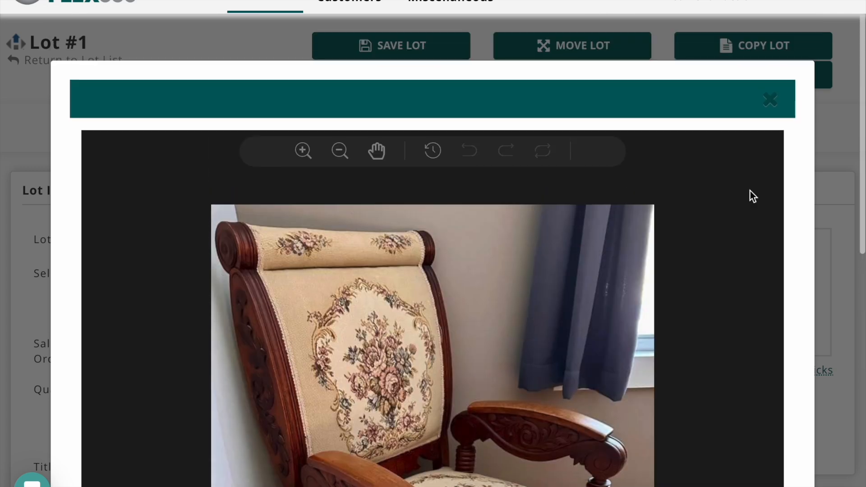
click(776, 97)
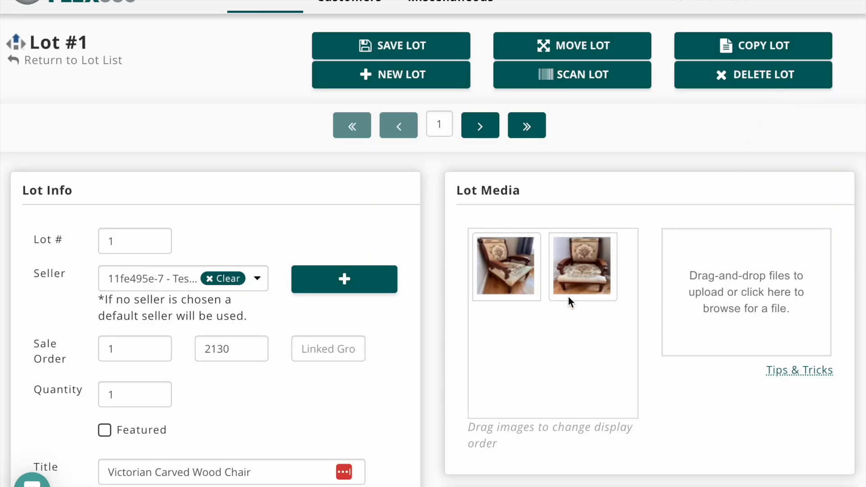
click(481, 133)
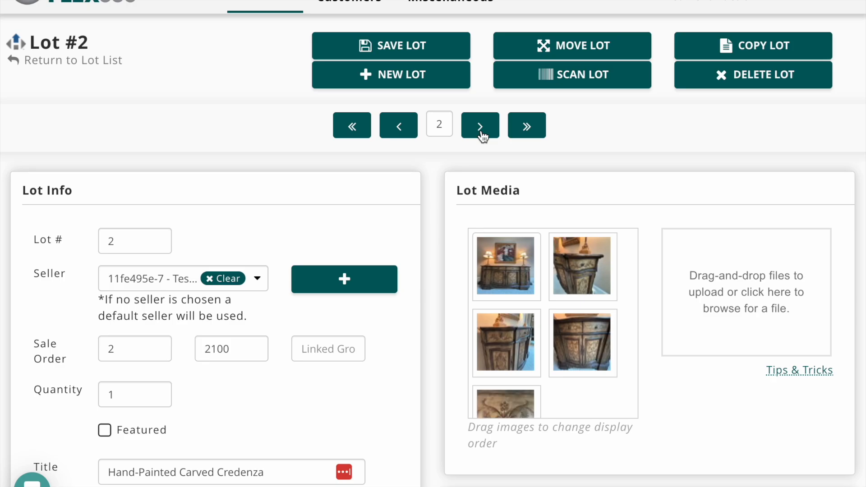
click(481, 133)
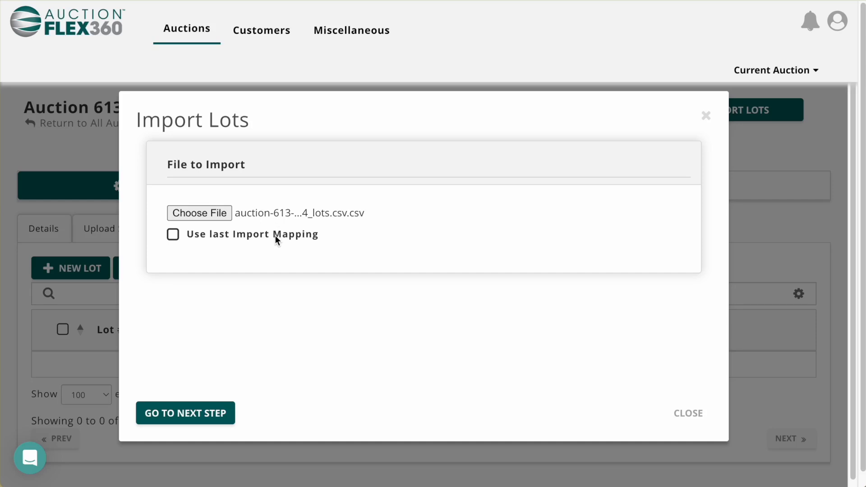
Apply the last import mapping to the chosen lots CSV and review the file's data preview
click(173, 237)
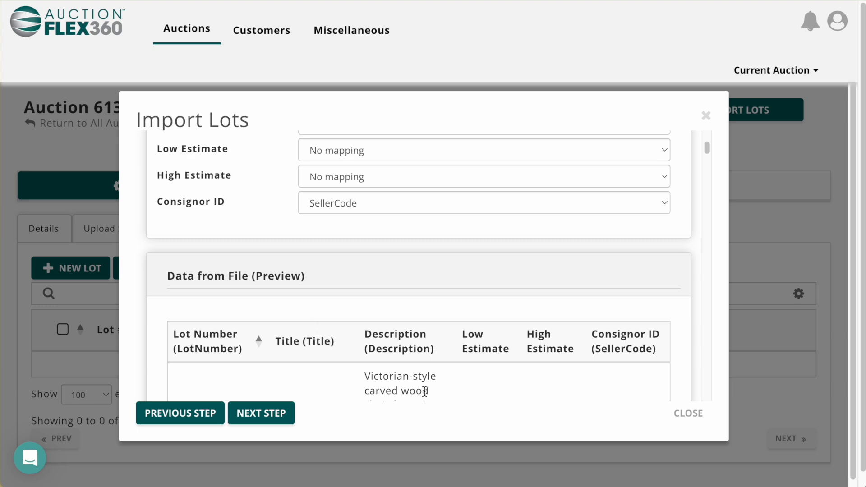
scroll(425, 391, down, 7)
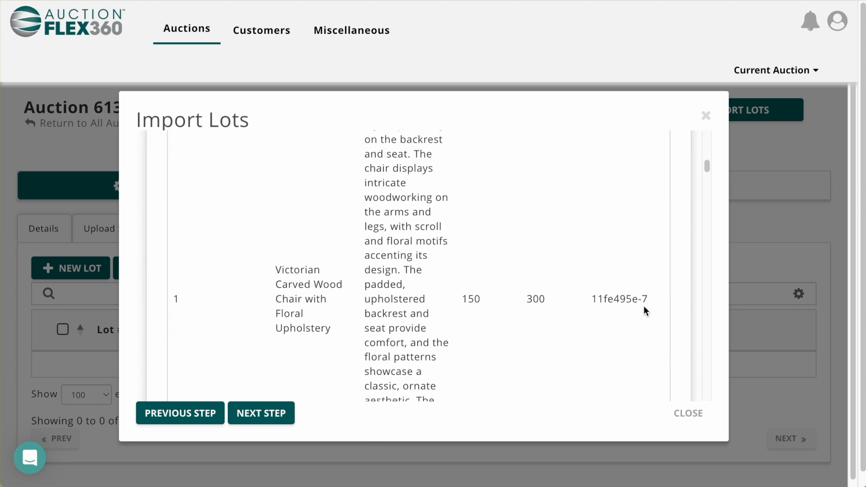
scroll(502, 327, up, 7)
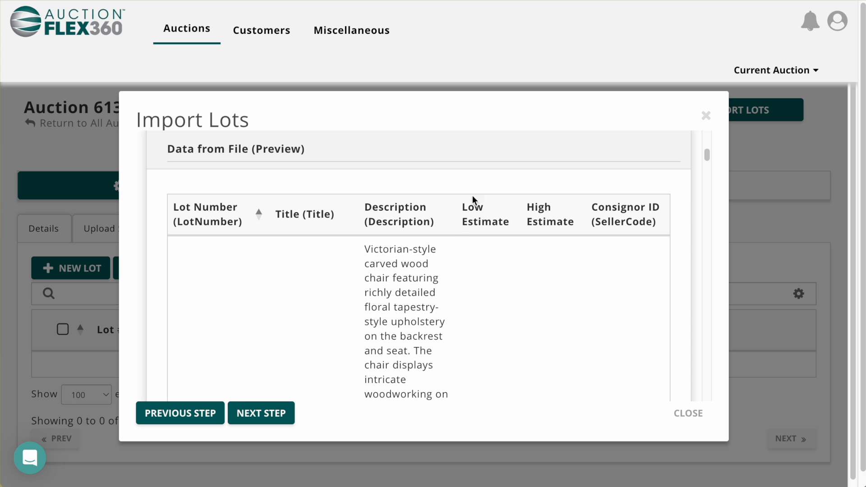
Examine the preview's column headers against the first lot's values, especially the Consignor ID mapped to SellerCode
drag(472, 199, 174, 216)
click(251, 300)
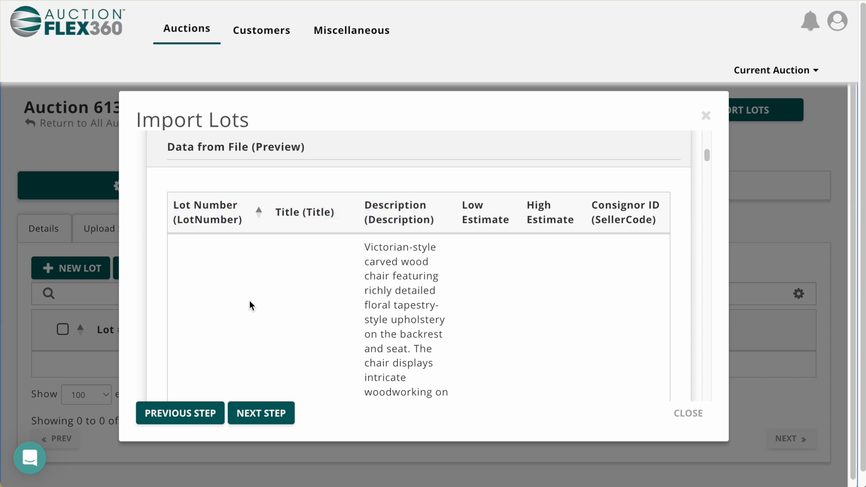
scroll(250, 301, down, 6)
drag(184, 213, 671, 206)
click(625, 264)
scroll(602, 286, up, 2)
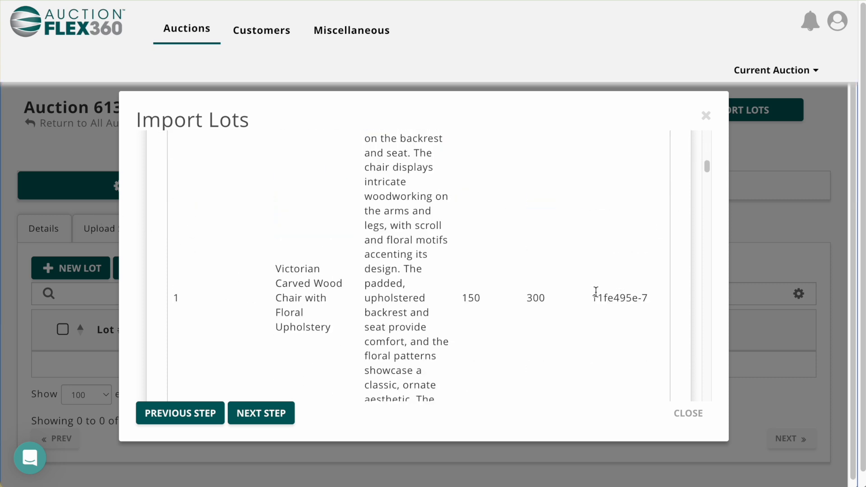
drag(593, 297, 649, 301)
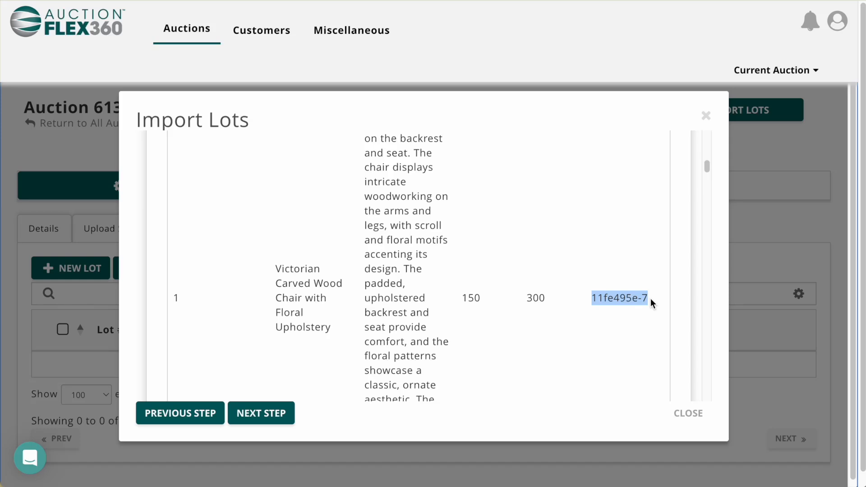
click(656, 302)
drag(657, 302, 593, 302)
click(592, 299)
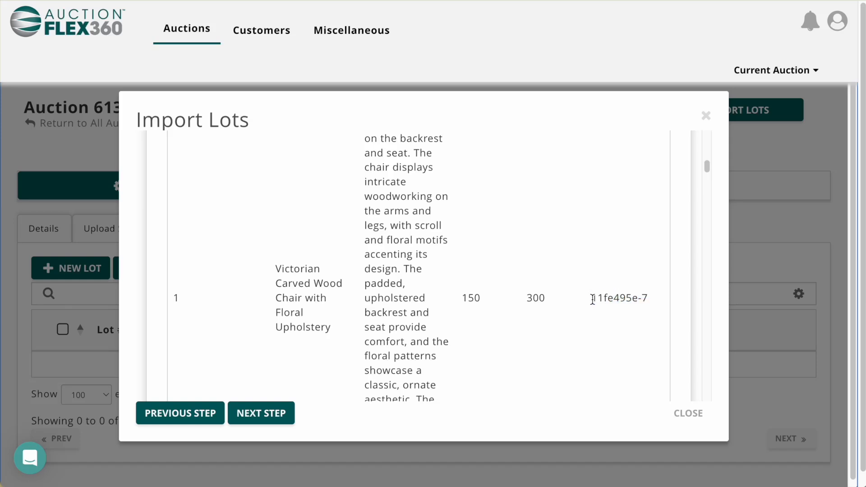